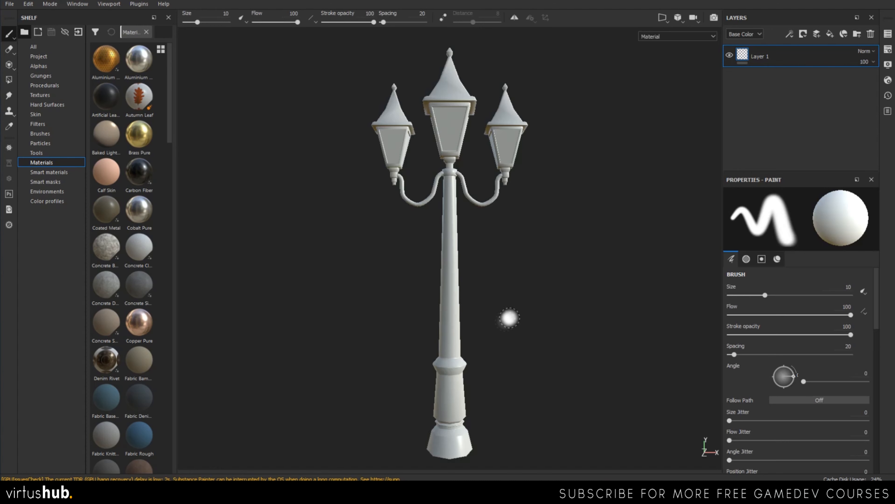
pyautogui.keyDown('alt'); pyautogui.moveTo(508, 262); pyautogui.dragTo(560, 294); pyautogui.keyUp('alt')
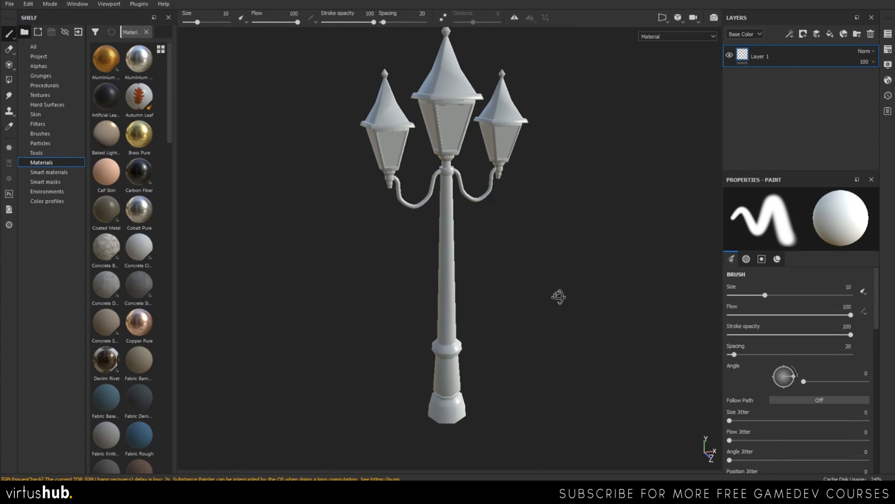
pyautogui.click(663, 17)
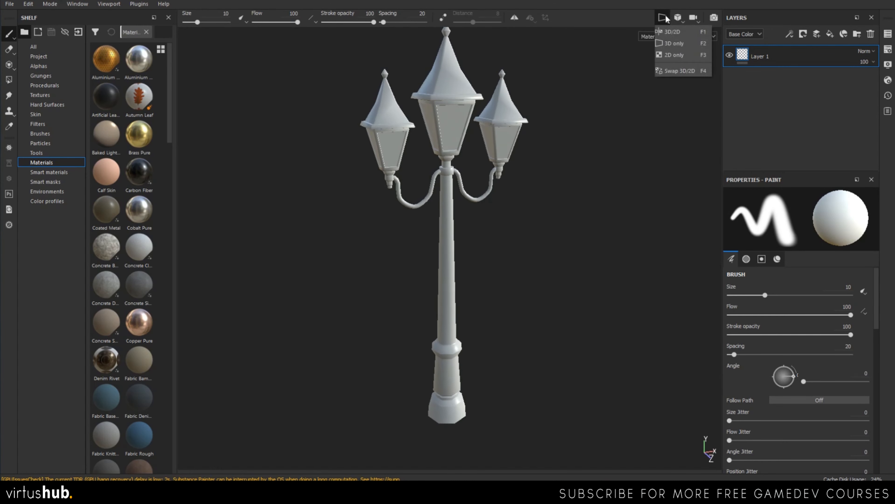
pyautogui.click(636, 120)
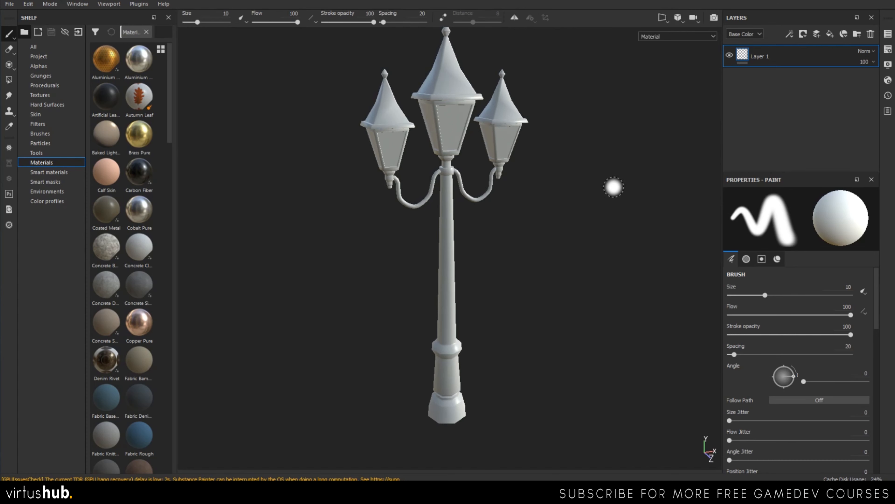
pyautogui.click(679, 18)
pyautogui.click(617, 130)
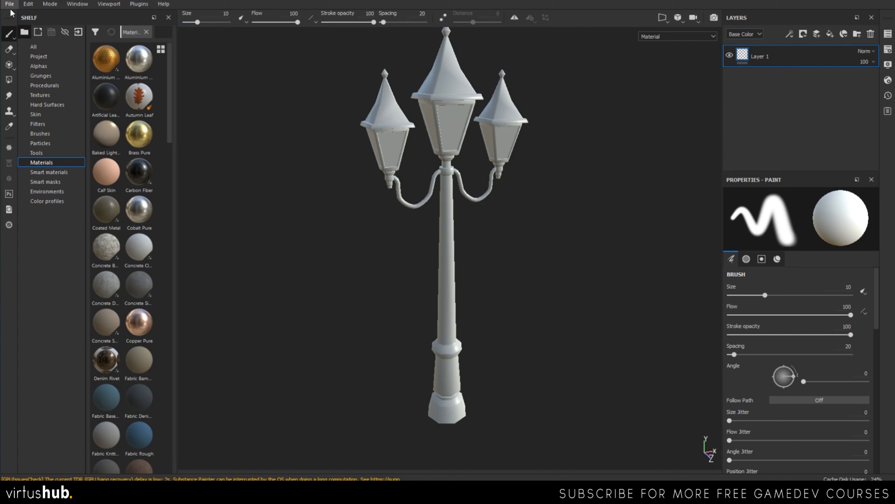
pyautogui.click(30, 7)
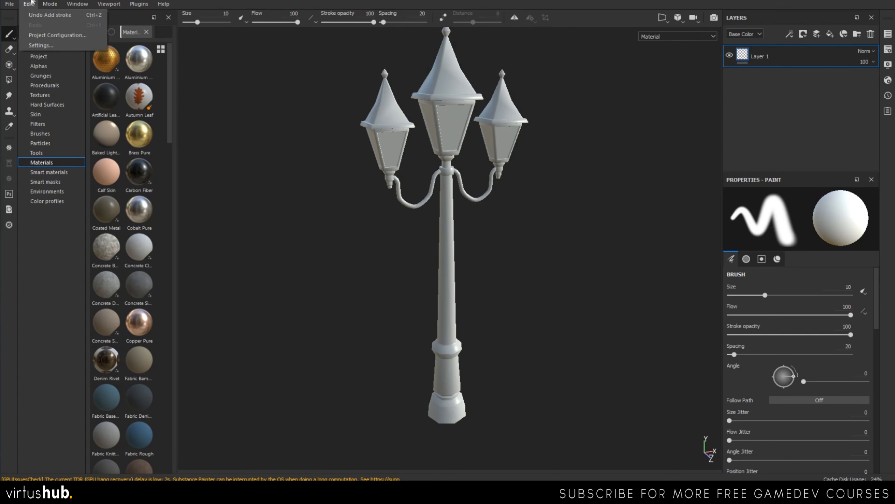
pyautogui.moveTo(9, 4)
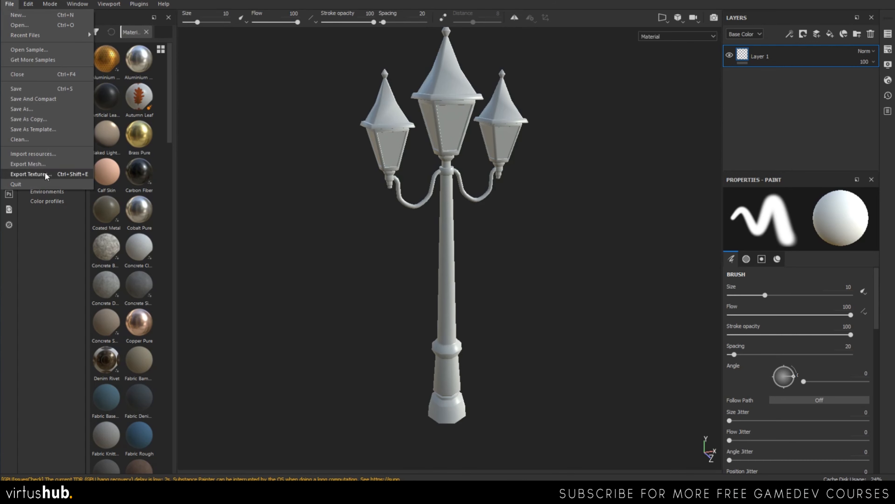
pyautogui.moveTo(81, 3)
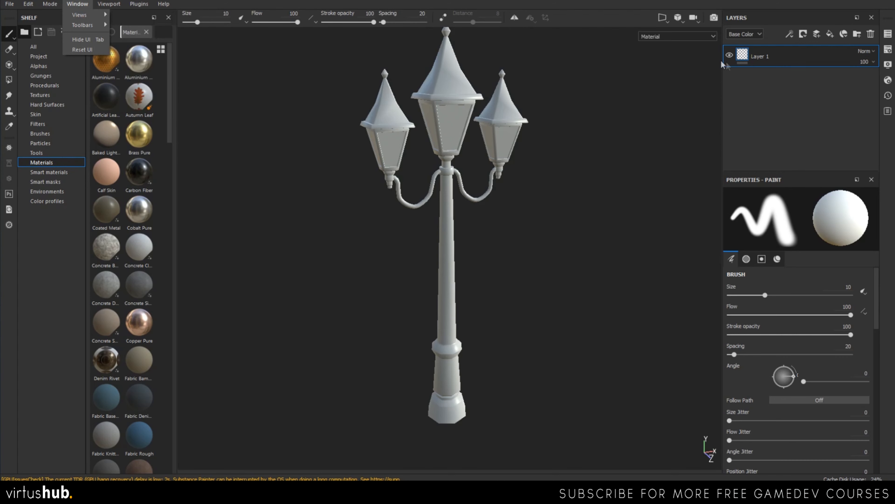
pyautogui.click(456, 271)
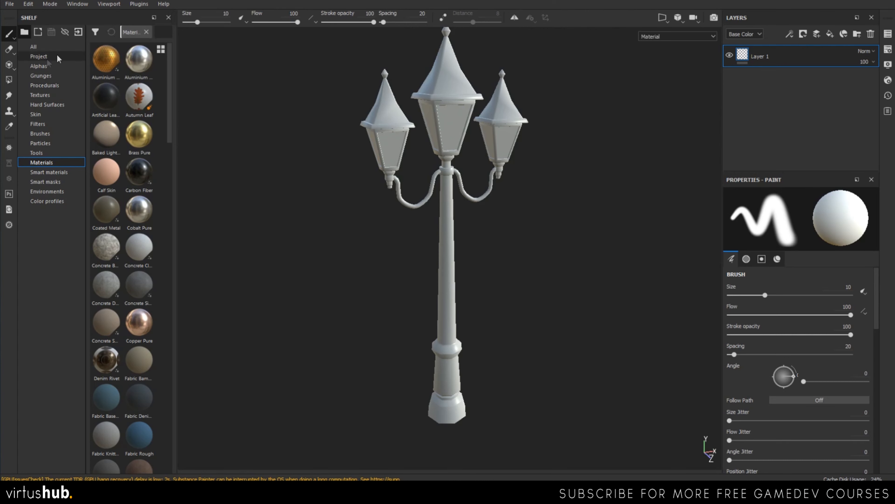
# Close the Shelf panel and restore it to the workspace
pyautogui.click(168, 18)
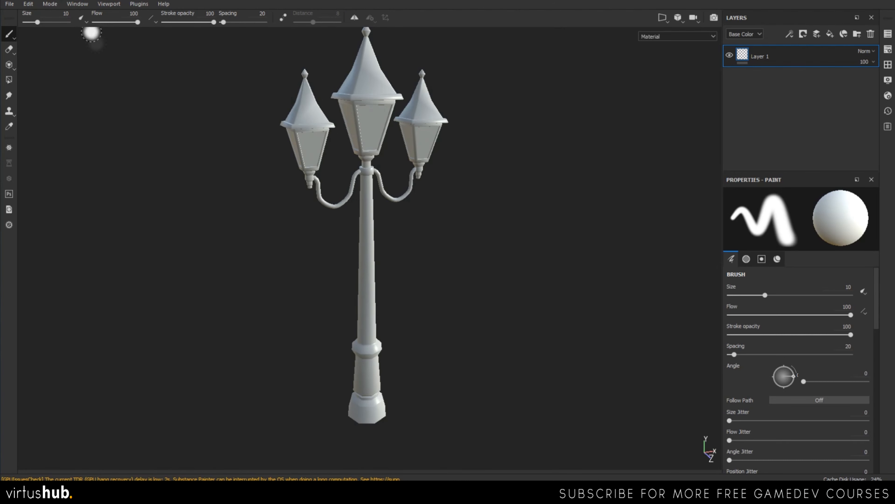
pyautogui.click(77, 5)
pyautogui.moveTo(85, 14)
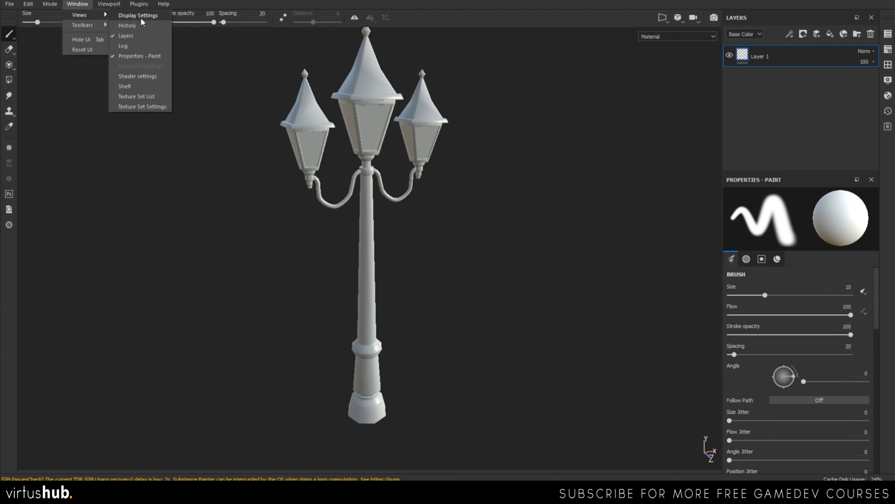
pyautogui.click(137, 83)
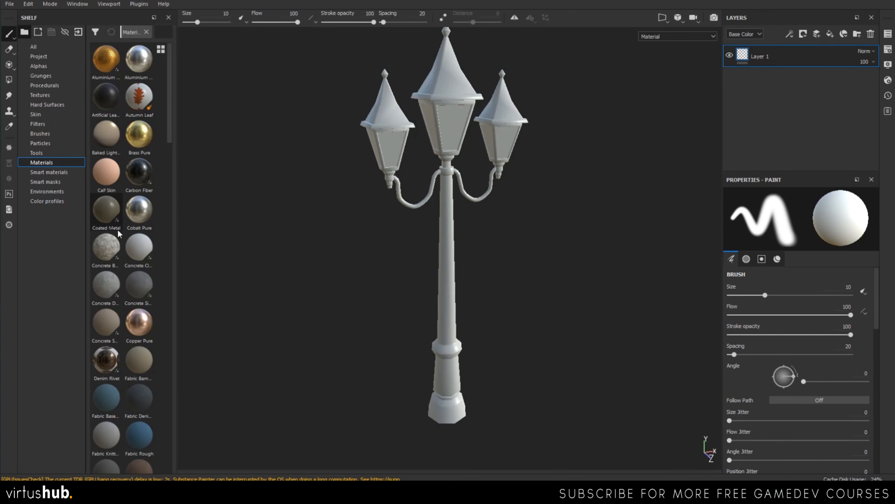
pyautogui.click(107, 5)
pyautogui.moveTo(86, 5)
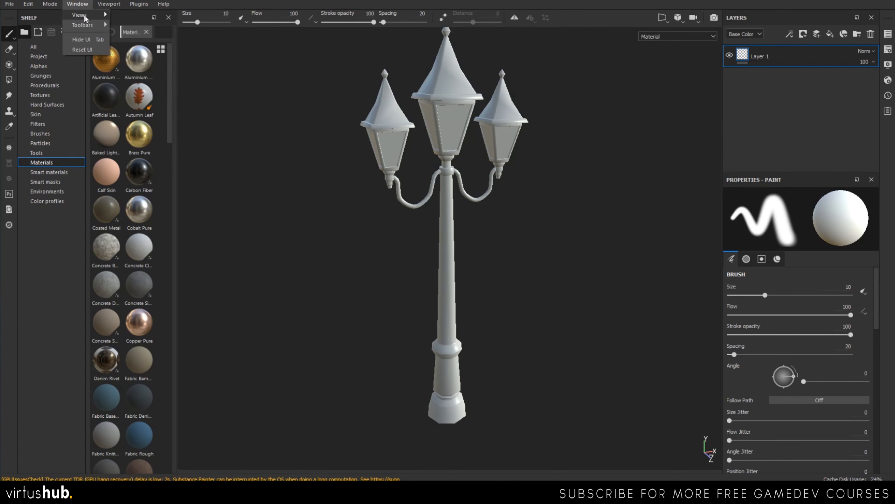
pyautogui.click(277, 198)
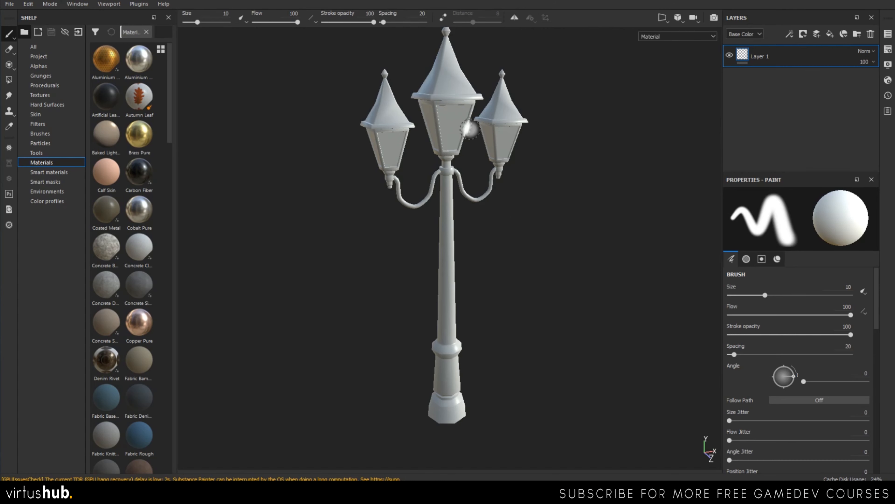
# Preview the lamp post's UV layout in 2D only, and show the 3D and 2D views side by side with the whole layout framed
pyautogui.click(662, 18)
pyautogui.click(674, 55)
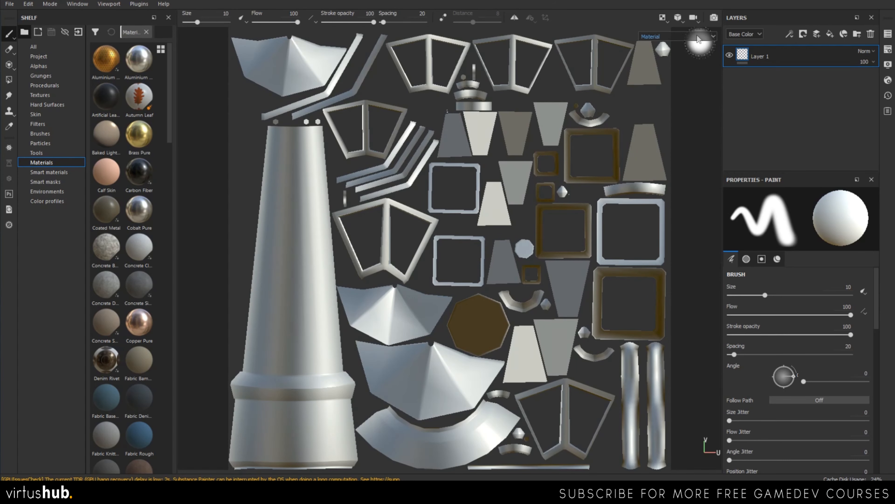
pyautogui.click(663, 19)
pyautogui.click(683, 31)
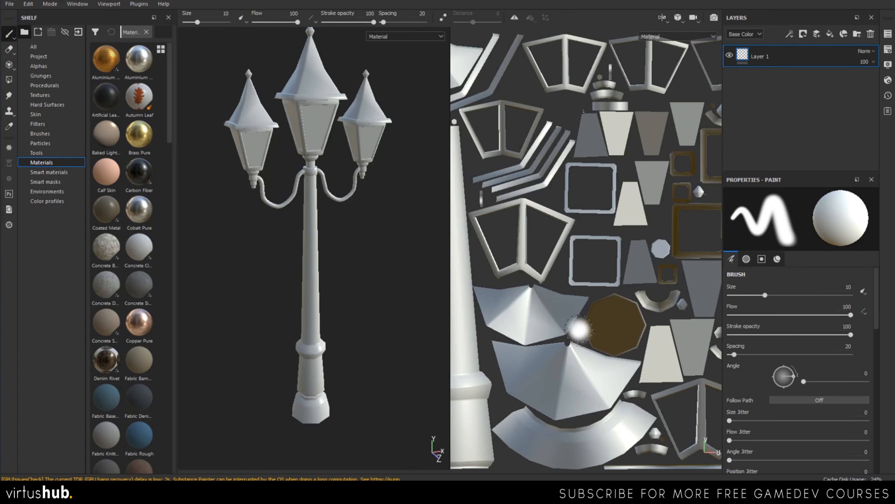
pyautogui.scroll(3, 564, 240)
pyautogui.press('f')
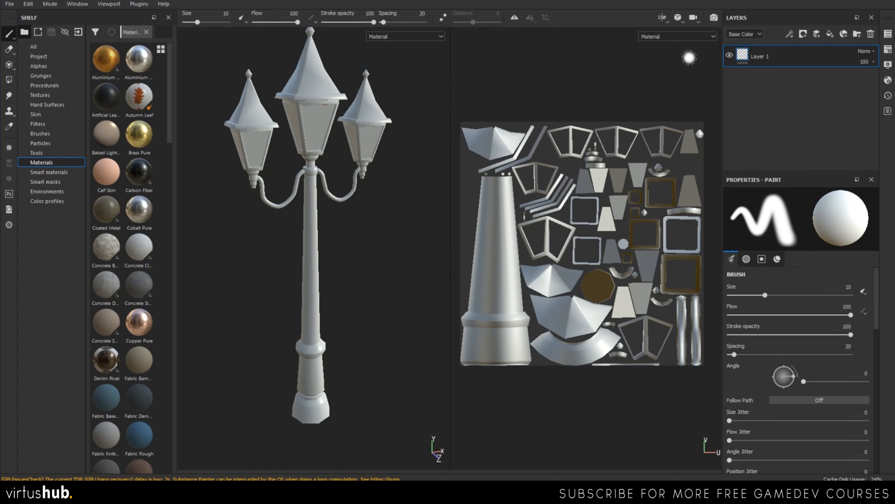
# Switch the camera to orthographic view and rotate it with snapping to a straight front view of the lamp post
pyautogui.click(679, 20)
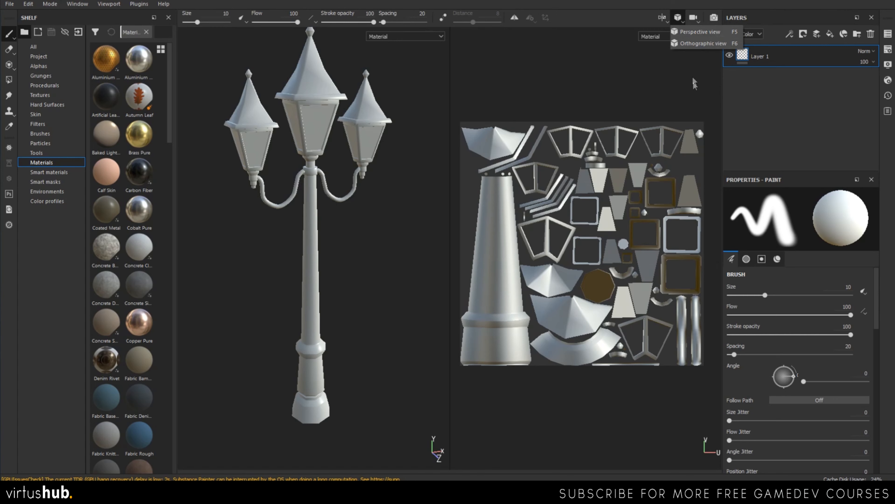
pyautogui.click(695, 43)
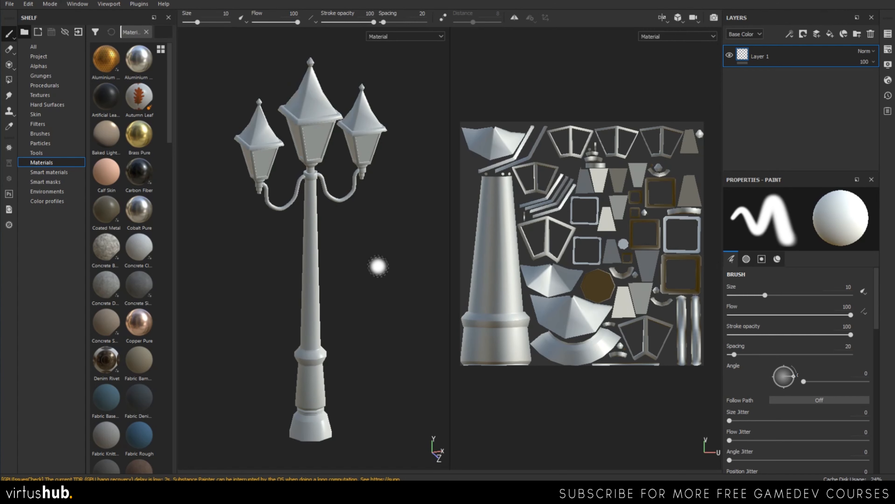
pyautogui.keyDown('alt'); pyautogui.keyDown('shift'); pyautogui.moveTo(381, 271); pyautogui.dragTo(353, 223); pyautogui.keyUp('shift'); pyautogui.keyUp('alt')
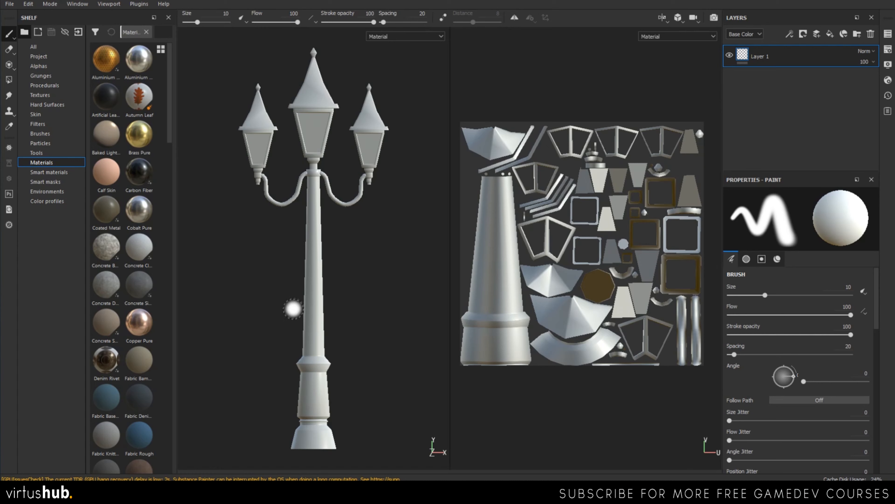
pyautogui.keyDown('alt'); pyautogui.keyDown('shift'); pyautogui.moveTo(356, 317); pyautogui.dragTo(458, 253); pyautogui.keyUp('shift'); pyautogui.keyUp('alt')
pyautogui.keyDown('alt'); pyautogui.moveTo(372, 262); pyautogui.dragTo(324, 275); pyautogui.keyUp('alt')
pyautogui.moveTo(402, 268)
pyautogui.keyDown('alt'); pyautogui.mouseDown()
pyautogui.moveTo(374, 263)
pyautogui.moveTo(382, 267)
pyautogui.moveTo(369, 227)
pyautogui.mouseUp(); pyautogui.keyUp('alt')
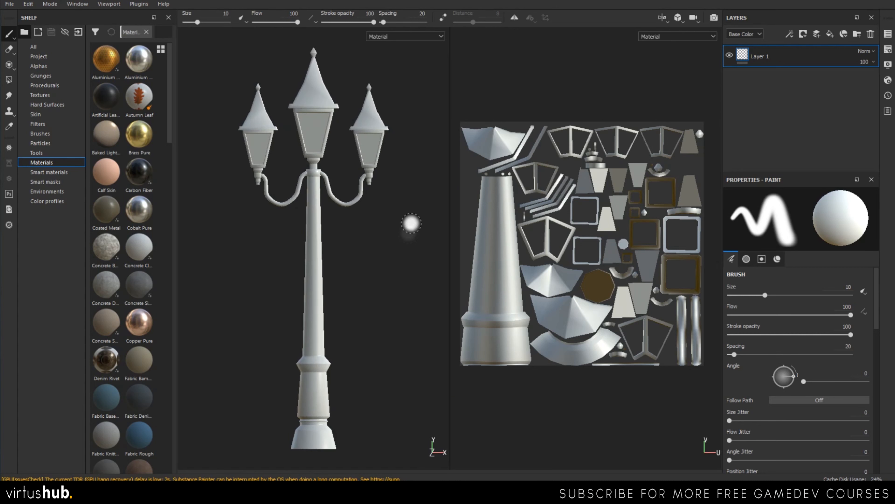
pyautogui.press('alt')
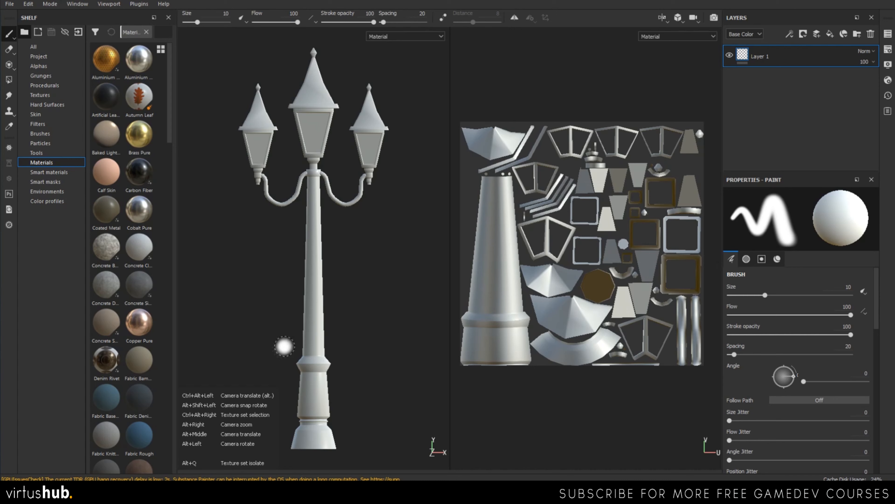
pyautogui.press('alt')
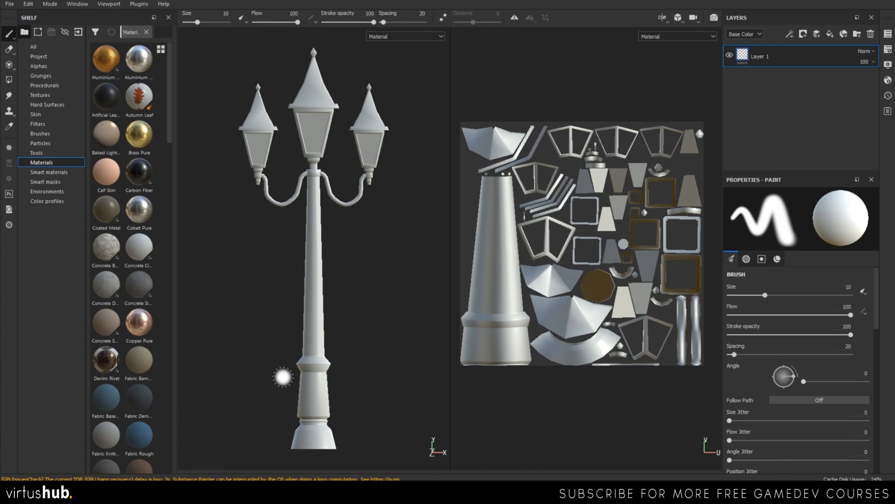
pyautogui.moveTo(373, 290)
pyautogui.keyDown('alt'); pyautogui.mouseDown()
pyautogui.moveTo(464, 295)
pyautogui.moveTo(363, 313)
pyautogui.moveTo(386, 316)
pyautogui.moveTo(396, 285)
pyautogui.moveTo(379, 349)
pyautogui.mouseUp(); pyautogui.keyUp('alt')
pyautogui.keyDown('alt'); pyautogui.moveTo(393, 294); pyautogui.dragTo(438, 349); pyautogui.keyUp('alt')
# Restore the perspective camera and examine the whole lamp post from different distances and angles
pyautogui.click(679, 18)
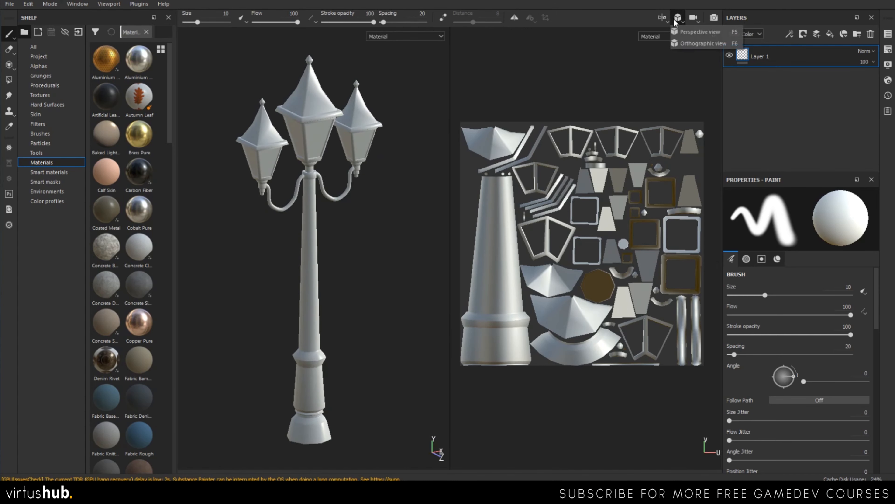
pyautogui.click(689, 31)
pyautogui.keyDown('alt'); pyautogui.moveTo(378, 277); pyautogui.dragTo(369, 258); pyautogui.keyUp('alt')
pyautogui.scroll(1, 364, 257)
pyautogui.scroll(-3, 363, 257)
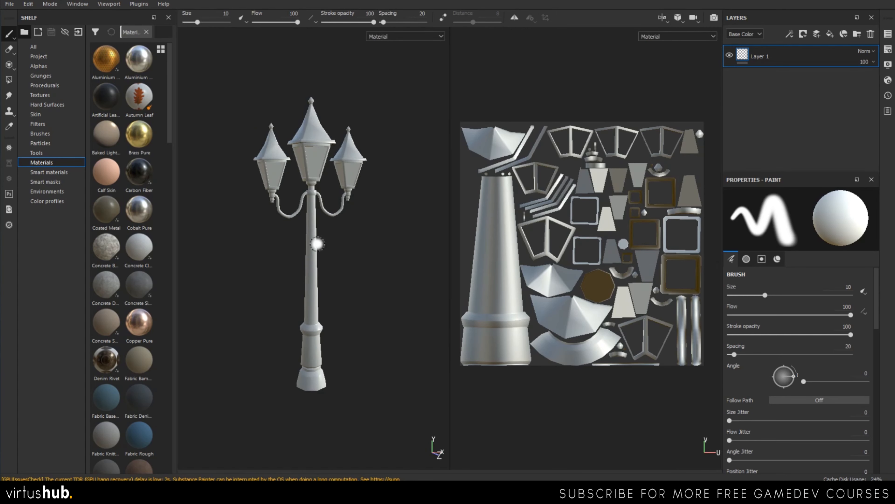
pyautogui.scroll(-3, 315, 257)
pyautogui.scroll(4, 316, 257)
pyautogui.scroll(-2, 321, 255)
pyautogui.scroll(3, 319, 254)
pyautogui.scroll(-2, 315, 257)
pyautogui.scroll(-2, 315, 257)
pyautogui.scroll(3, 313, 257)
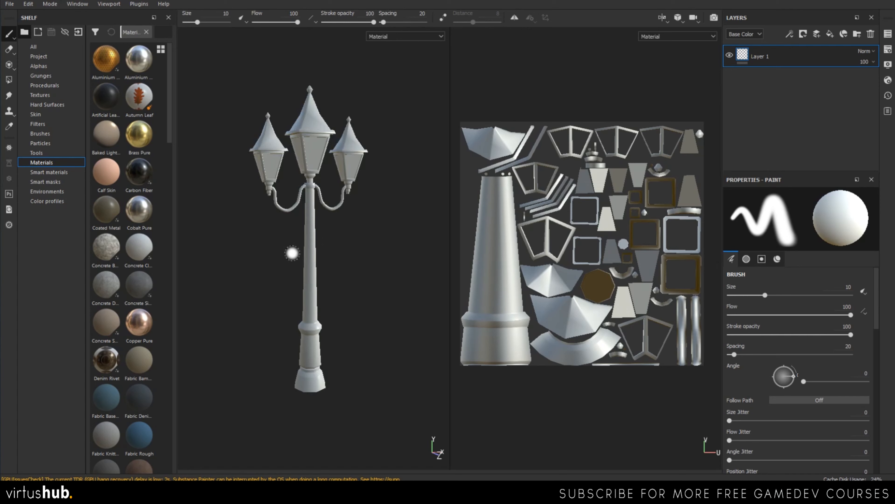
pyautogui.scroll(-3, 302, 239)
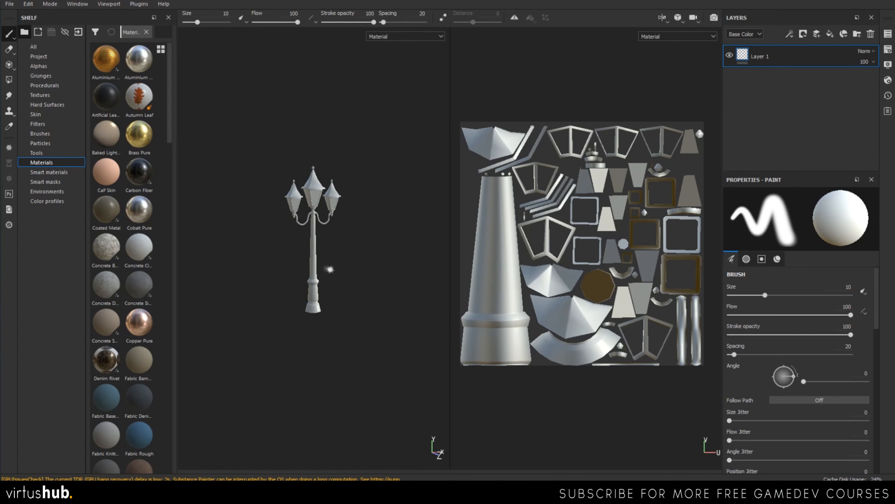
pyautogui.scroll(4, 310, 256)
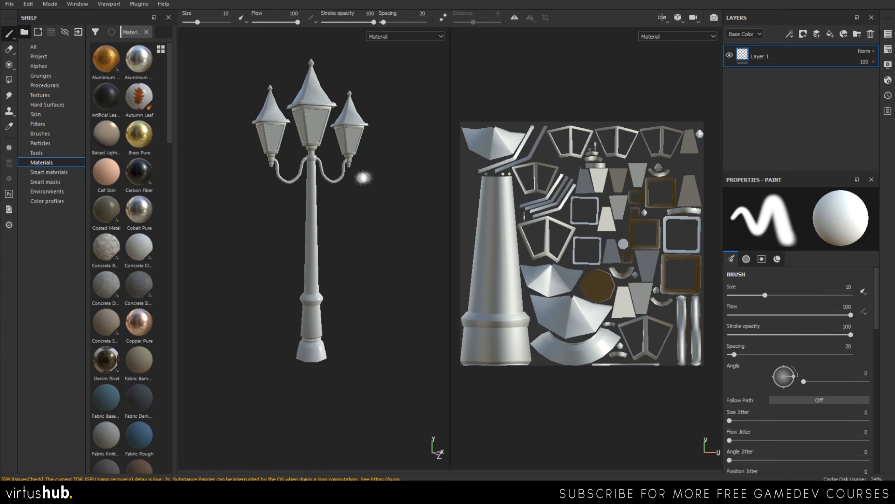
pyautogui.moveTo(396, 159)
pyautogui.keyDown('alt'); pyautogui.mouseDown()
pyautogui.moveTo(339, 190)
pyautogui.moveTo(443, 176)
pyautogui.moveTo(426, 197)
pyautogui.moveTo(342, 218)
pyautogui.moveTo(344, 208)
pyautogui.moveTo(352, 214)
pyautogui.mouseUp(); pyautogui.keyUp('alt')
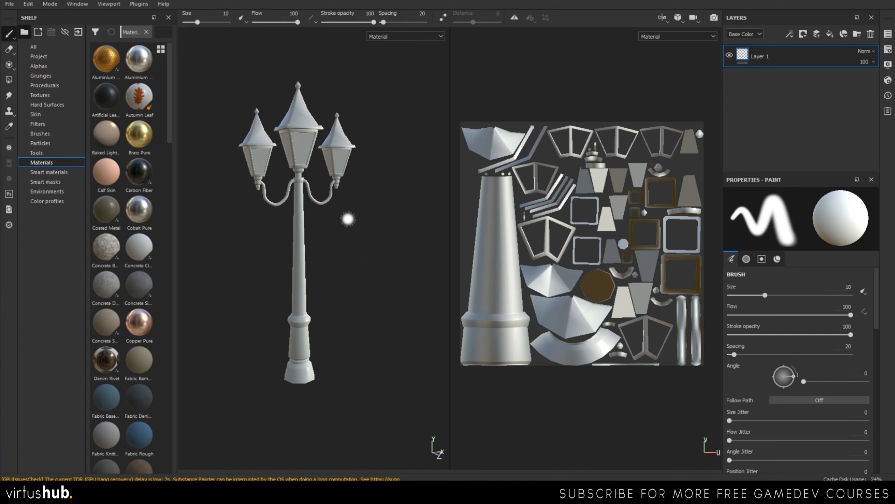
pyautogui.keyDown('alt'); pyautogui.moveTo(348, 219); pyautogui.dragTo(379, 214, button='middle'); pyautogui.keyUp('alt')
pyautogui.moveTo(345, 211)
pyautogui.keyDown('alt'); pyautogui.mouseDown(button='right')
pyautogui.moveTo(378, 190)
pyautogui.moveTo(381, 156)
pyautogui.moveTo(366, 203)
pyautogui.moveTo(369, 246)
pyautogui.moveTo(370, 206)
pyautogui.mouseUp(button='right'); pyautogui.keyUp('alt')
pyautogui.moveTo(370, 207)
pyautogui.keyDown('alt'); pyautogui.mouseDown(button='middle')
pyautogui.moveTo(380, 226)
pyautogui.moveTo(366, 256)
pyautogui.mouseUp(button='middle'); pyautogui.keyUp('alt')
pyautogui.keyDown('alt'); pyautogui.moveTo(402, 254); pyautogui.dragTo(387, 260); pyautogui.keyUp('alt')
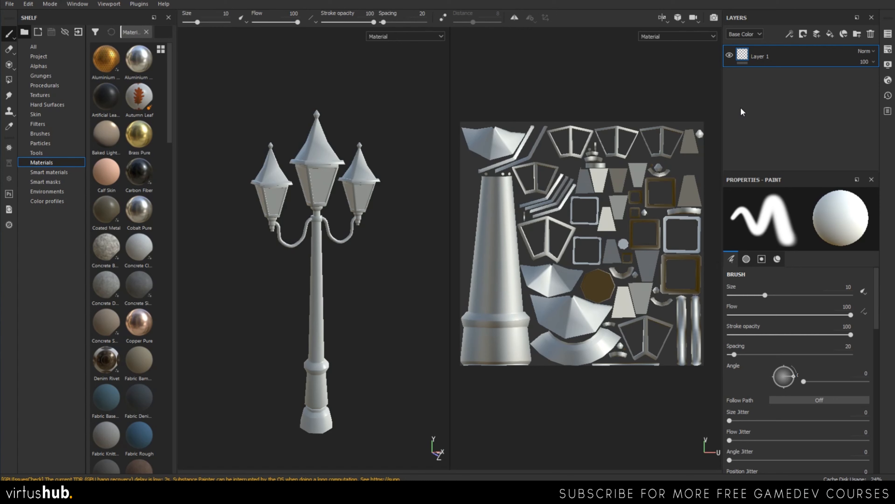
pyautogui.click(870, 51)
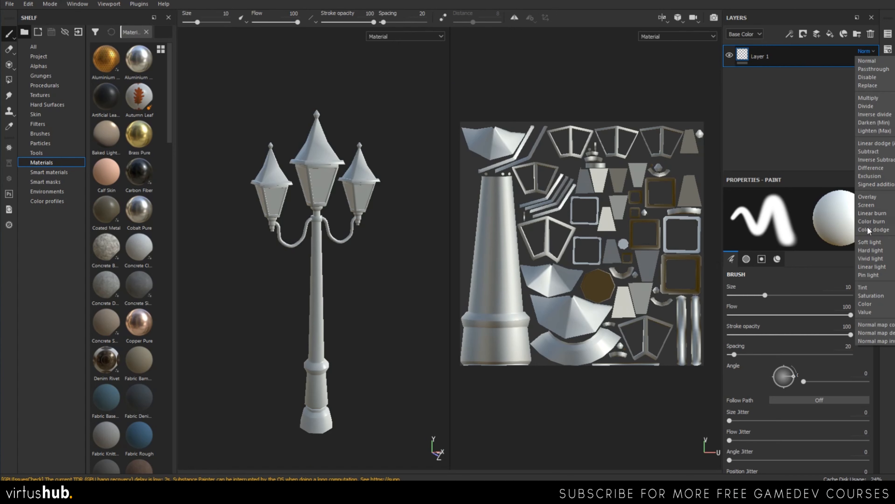
pyautogui.click(778, 115)
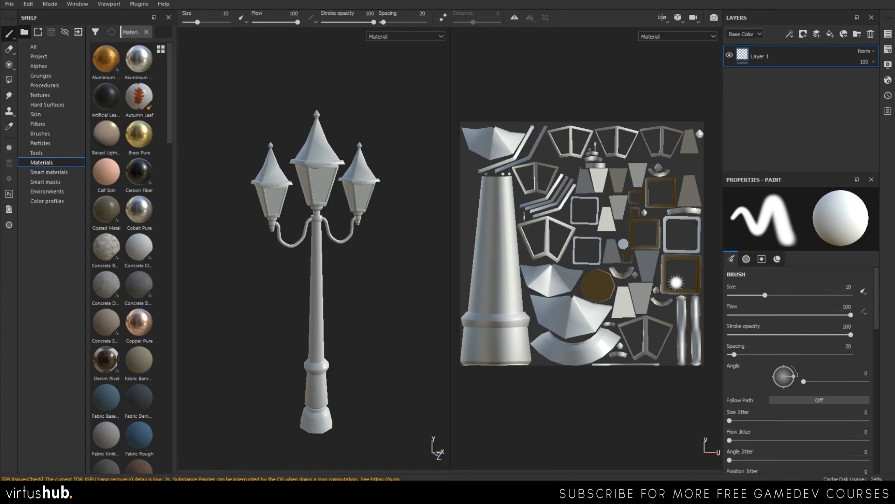
# Try a brush flow of 57 and return the flow to 100
pyautogui.moveTo(849, 315); pyautogui.dragTo(799, 315)
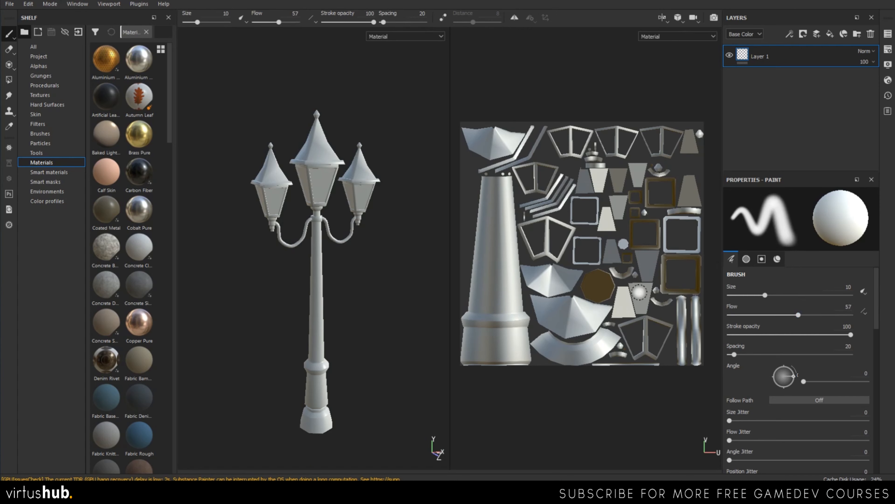
pyautogui.click(809, 315)
pyautogui.moveTo(810, 315); pyautogui.dragTo(853, 315)
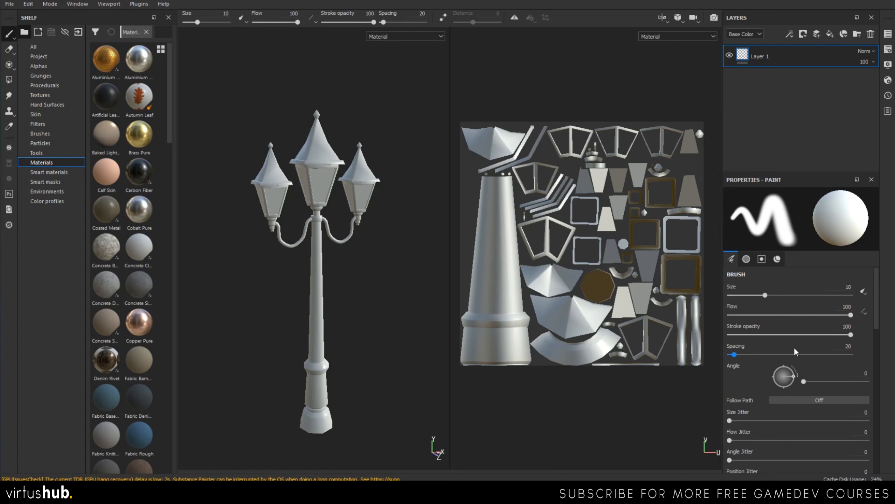
# Review the paint brush's jitter, alignment, alpha and stencil settings
pyautogui.click(879, 337)
pyautogui.moveTo(879, 339); pyautogui.dragTo(876, 315)
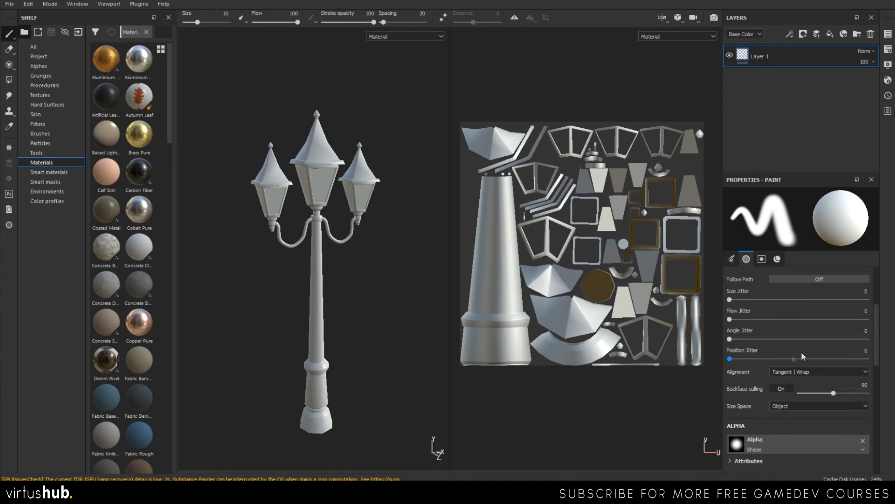
pyautogui.moveTo(879, 338); pyautogui.dragTo(881, 372)
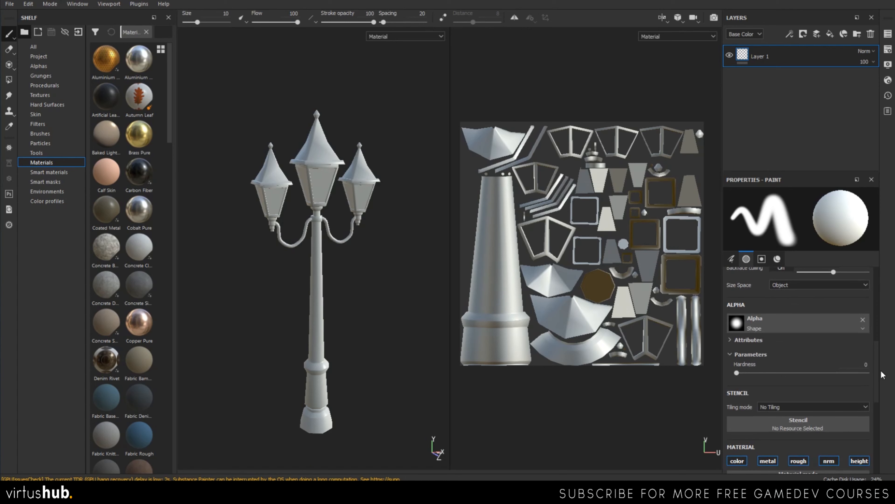
# Review the paint brush's stencil and material settings, including the base color, metallic and roughness channels
pyautogui.moveTo(880, 370)
pyautogui.mouseDown()
pyautogui.moveTo(881, 325)
pyautogui.moveTo(877, 390)
pyautogui.mouseUp()
pyautogui.scroll(-2, 875, 389)
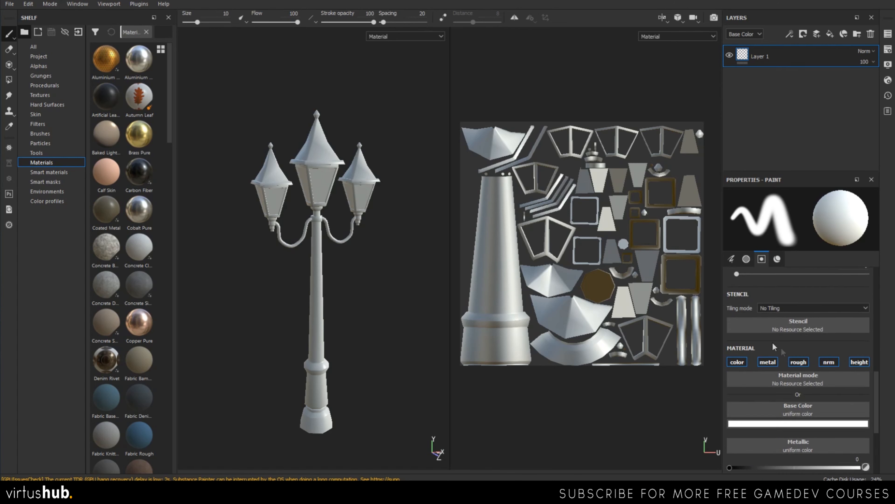
pyautogui.moveTo(874, 376); pyautogui.dragTo(874, 396)
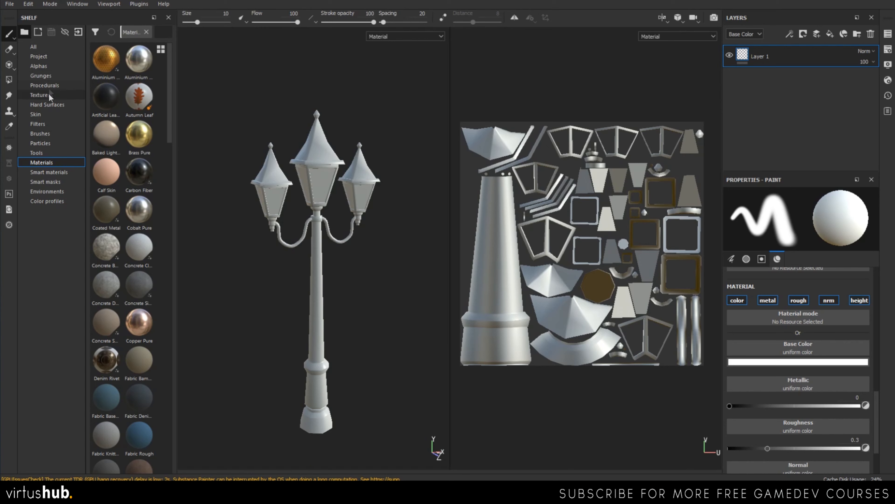
# Browse the Brushes category of the shelf, from the artistic brushes to the dirt and fibers brushes
pyautogui.click(47, 132)
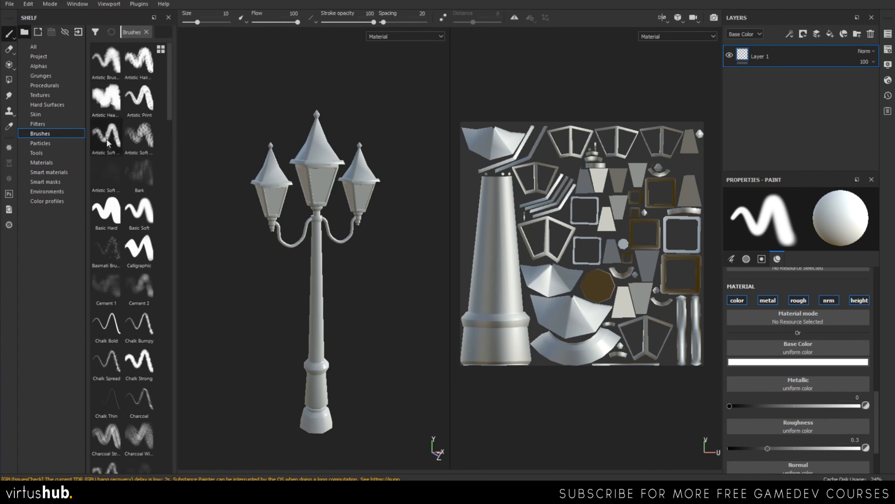
pyautogui.moveTo(170, 103); pyautogui.dragTo(175, 191)
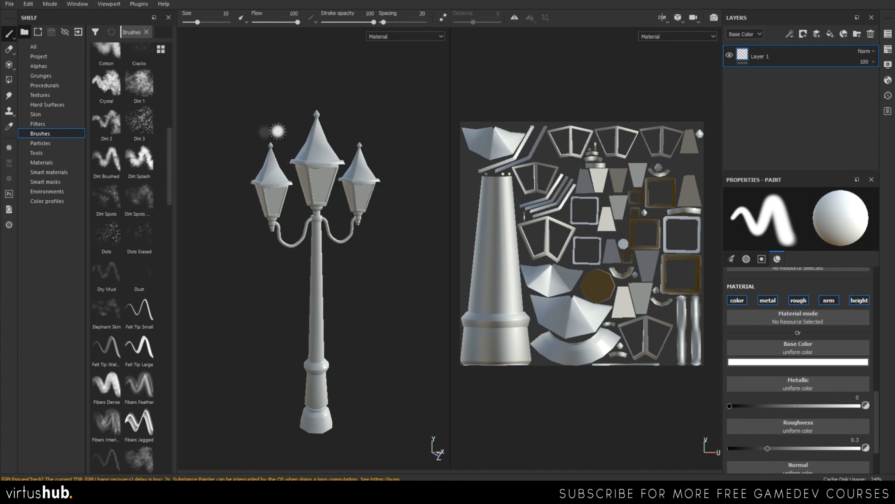
pyautogui.moveTo(168, 161)
pyautogui.mouseDown()
pyautogui.moveTo(180, 259)
pyautogui.moveTo(204, 311)
pyautogui.moveTo(164, 216)
pyautogui.moveTo(170, 191)
pyautogui.moveTo(154, 69)
pyautogui.mouseUp()
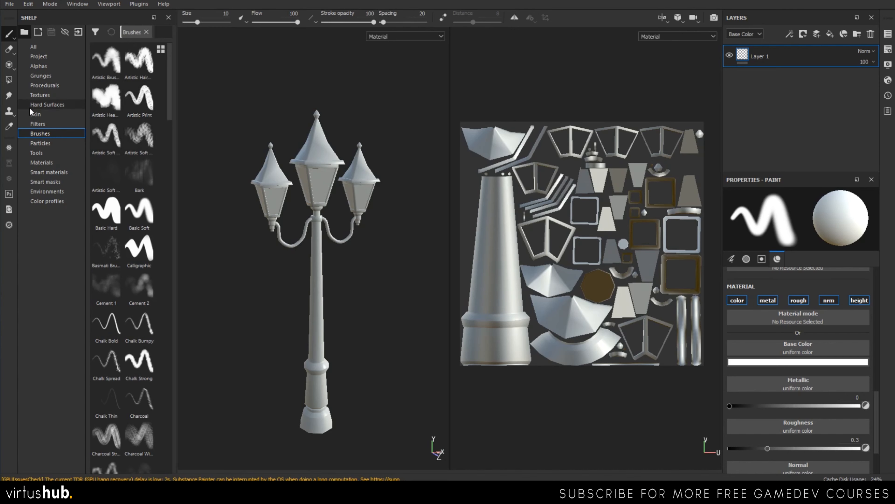
# Compare the shelf's Grunges and Procedurals categories, ending on the Procedurals
pyautogui.click(45, 85)
pyautogui.click(46, 75)
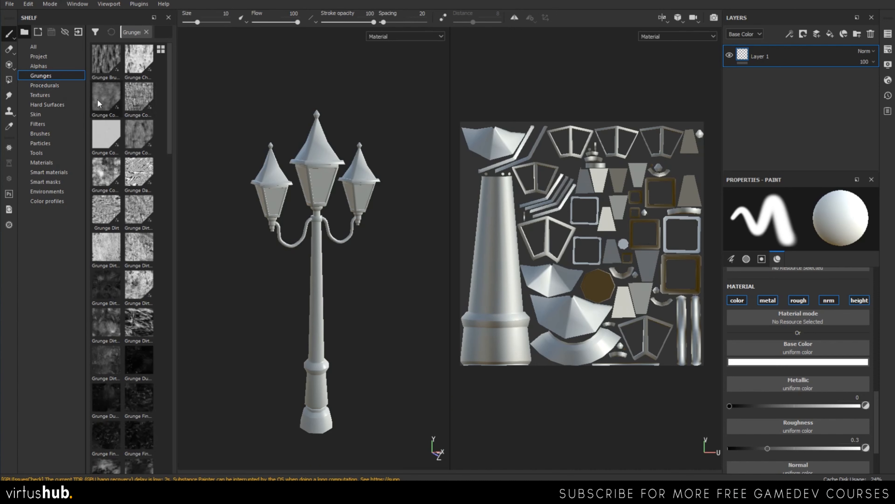
pyautogui.click(53, 87)
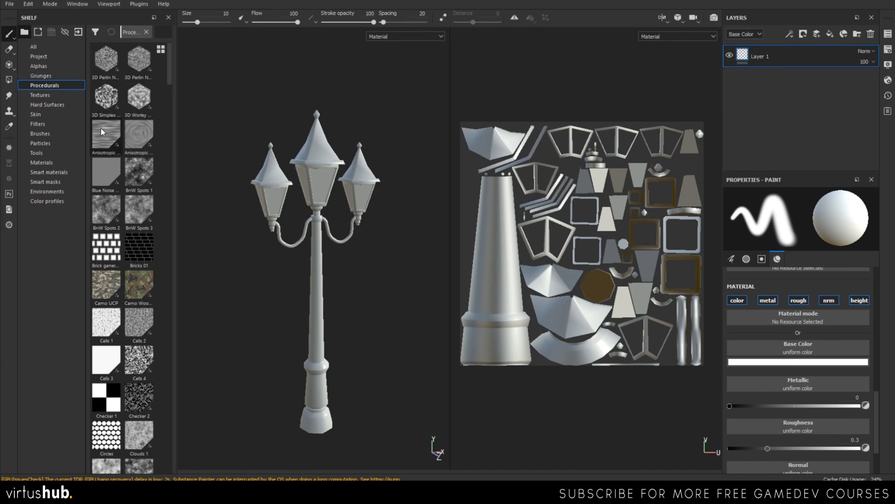
pyautogui.moveTo(102, 131)
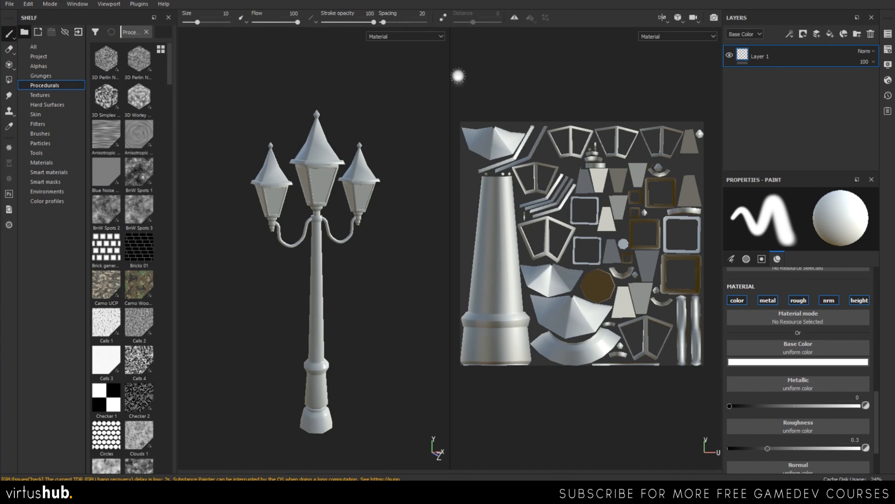
pyautogui.click(62, 76)
pyautogui.click(73, 86)
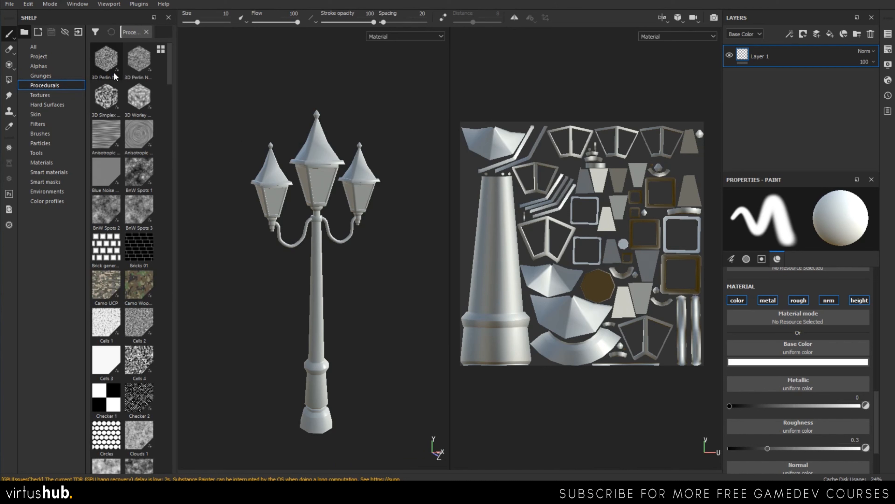
pyautogui.moveTo(113, 72)
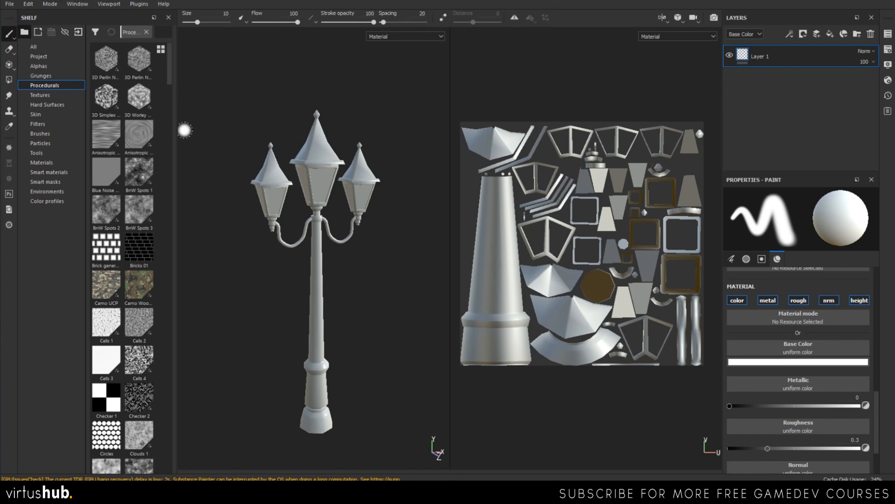
# Rename the DefaultMaterial texture set to Lamp_text and close the texture set list
pyautogui.click(889, 34)
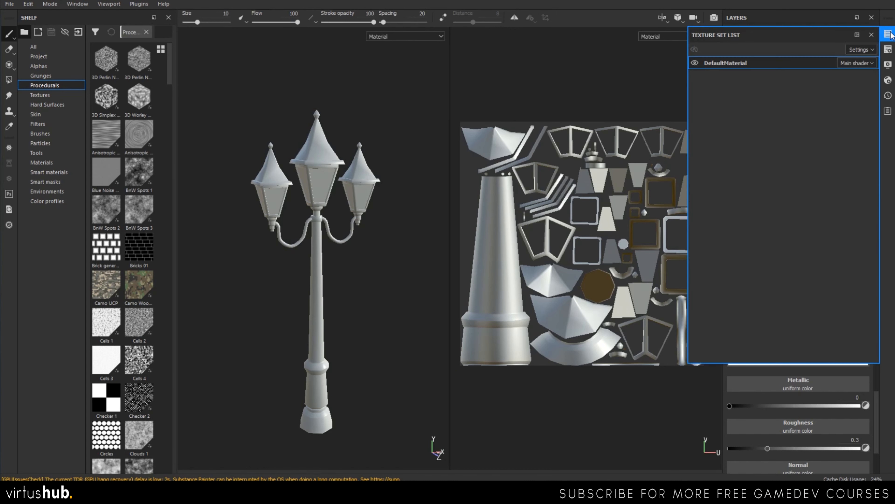
pyautogui.click(872, 35)
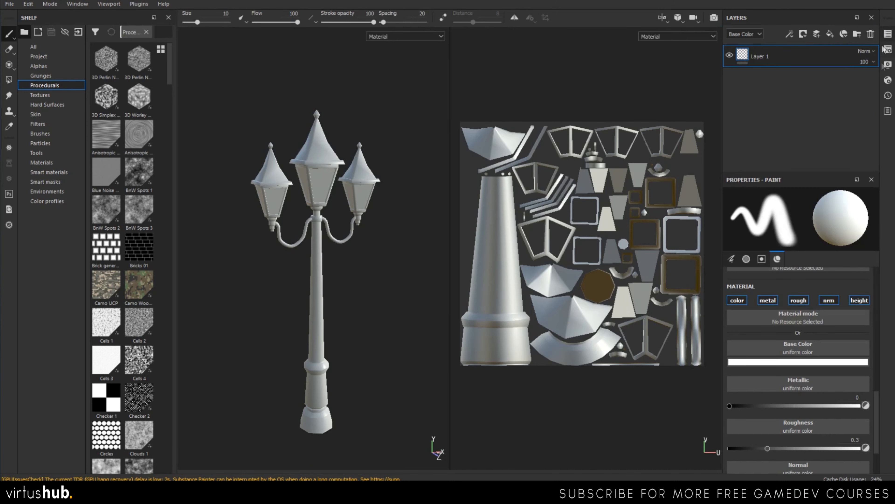
pyautogui.click(887, 35)
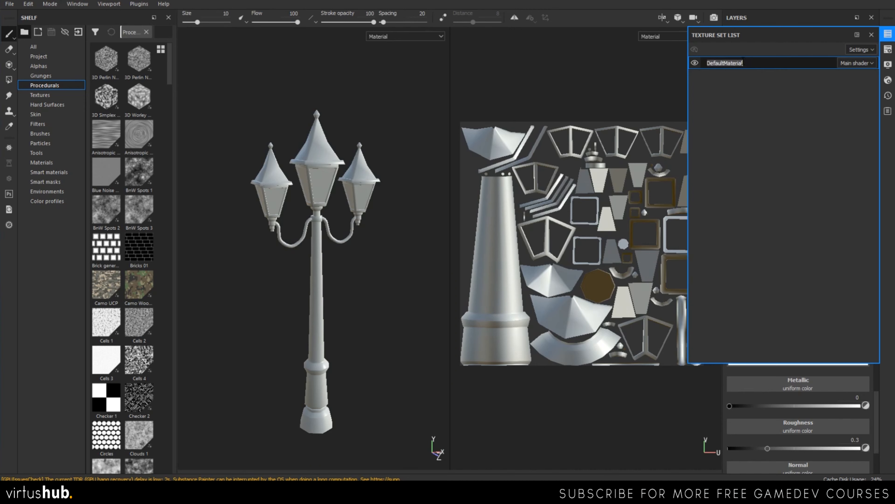
pyautogui.write('Lamo')
pyautogui.write('_text')
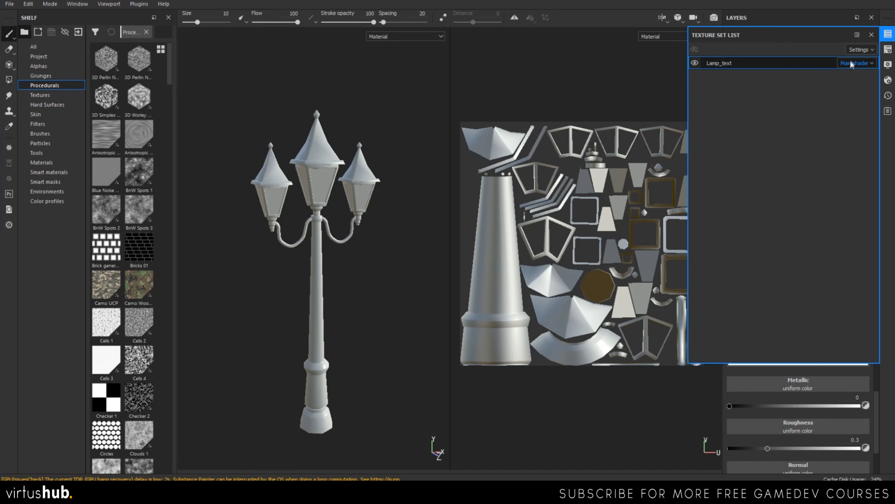
pyautogui.press('Return')
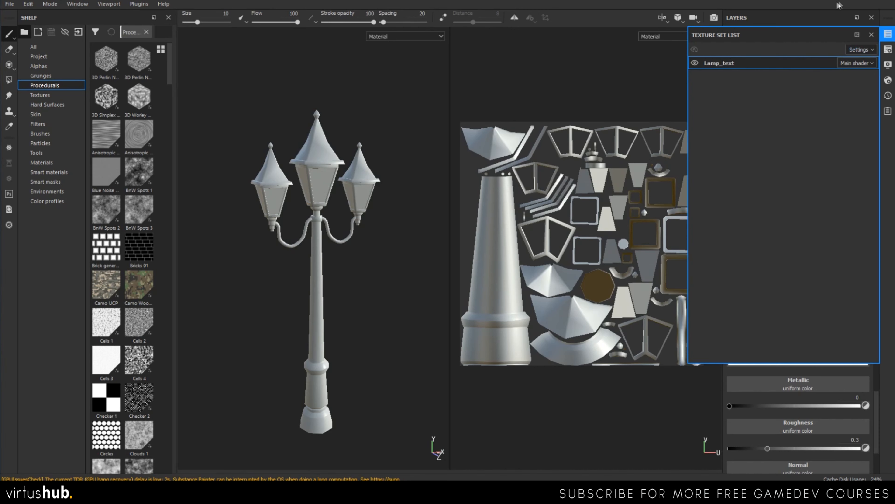
pyautogui.click(871, 34)
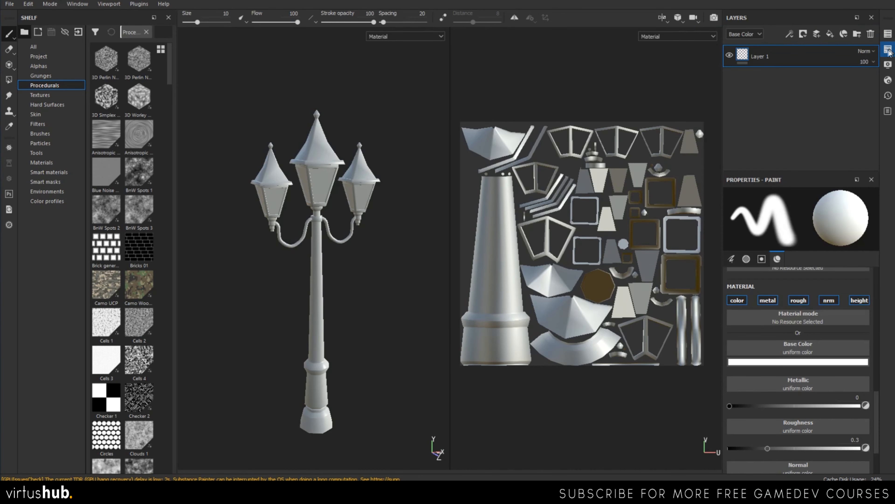
# Add an Emissive channel in the texture set settings and check which other channels can be added
pyautogui.click(888, 49)
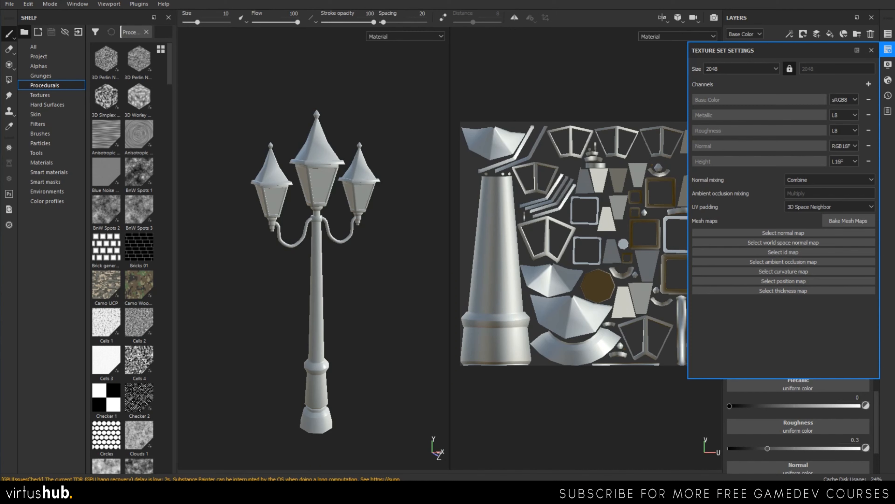
pyautogui.click(869, 85)
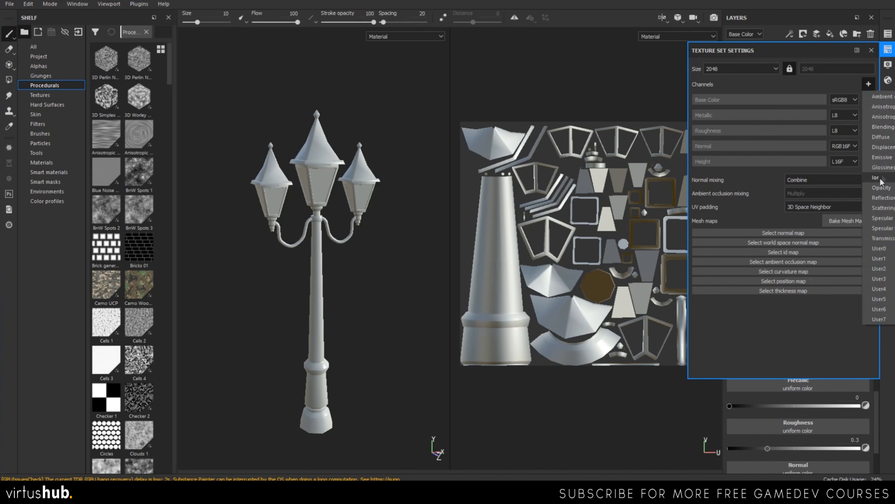
pyautogui.click(883, 157)
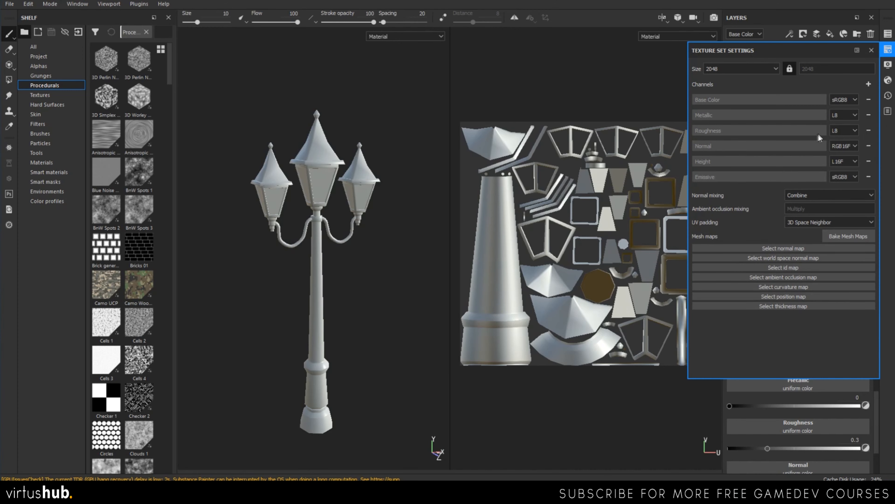
pyautogui.click(869, 85)
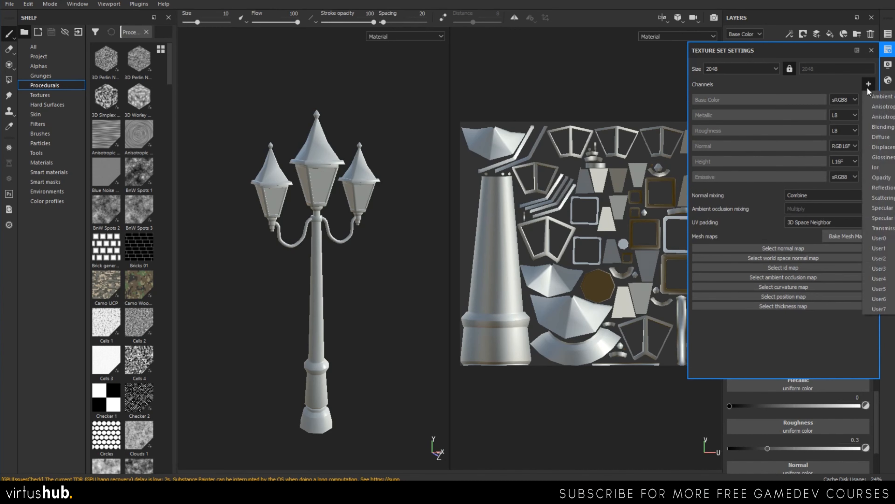
pyautogui.click(828, 82)
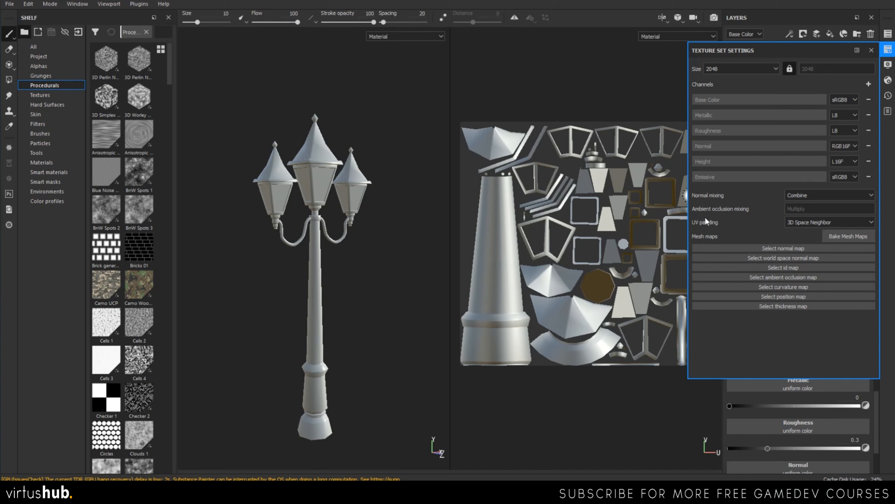
# Open the mesh map baking settings for Lamp_text and enable using the low poly mesh as the high poly mesh
pyautogui.click(835, 236)
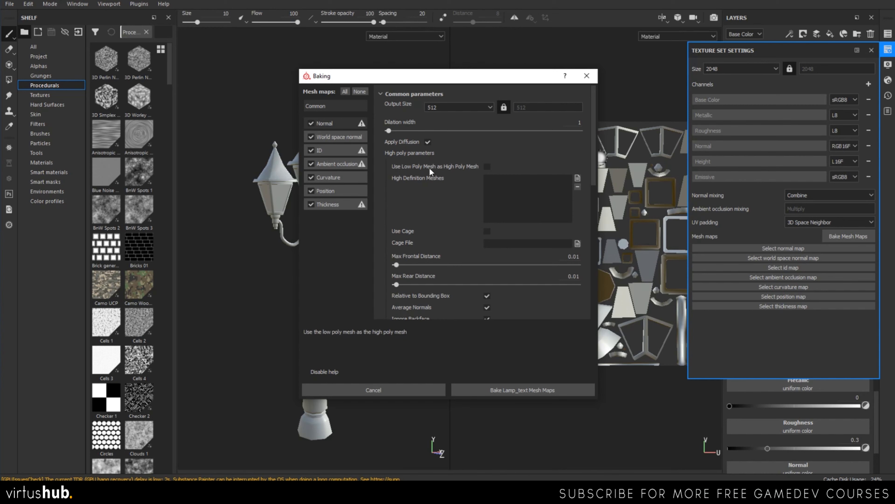
pyautogui.click(486, 166)
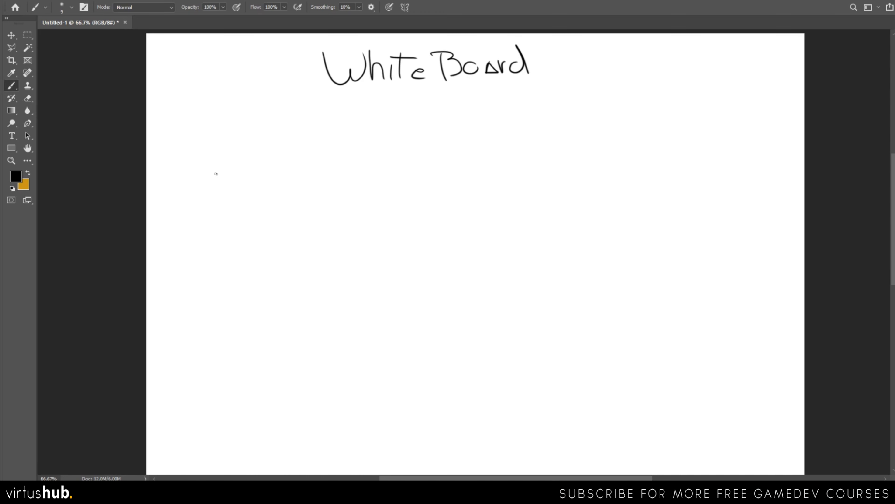
# On the Photoshop whiteboard, sketch two simple houses side by side under the title and label the first one H
pyautogui.moveTo(253, 130); pyautogui.dragTo(225, 159)
pyautogui.moveTo(253, 131)
pyautogui.mouseDown()
pyautogui.moveTo(278, 166)
pyautogui.moveTo(239, 184)
pyautogui.moveTo(252, 195)
pyautogui.moveTo(270, 167)
pyautogui.mouseUp()
pyautogui.moveTo(274, 123); pyautogui.dragTo(275, 135)
pyautogui.moveTo(273, 131)
pyautogui.mouseDown()
pyautogui.moveTo(298, 158)
pyautogui.moveTo(343, 164)
pyautogui.moveTo(319, 164)
pyautogui.moveTo(313, 198)
pyautogui.moveTo(333, 192)
pyautogui.moveTo(349, 171)
pyautogui.moveTo(343, 164)
pyautogui.mouseUp()
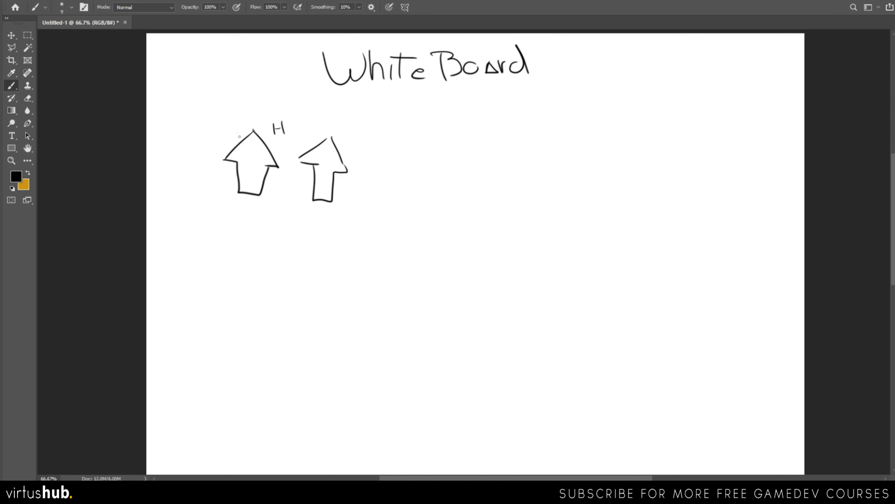
# Add detail strokes to the roof and walls of the H house, label the second house L, and draw an arrow from H towards L
pyautogui.moveTo(248, 146); pyautogui.dragTo(241, 152)
pyautogui.moveTo(252, 149)
pyautogui.mouseDown()
pyautogui.moveTo(250, 156)
pyautogui.moveTo(261, 155)
pyautogui.mouseUp()
pyautogui.moveTo(263, 150); pyautogui.dragTo(252, 177)
pyautogui.moveTo(261, 169); pyautogui.dragTo(257, 178)
pyautogui.moveTo(338, 127); pyautogui.dragTo(349, 133)
pyautogui.moveTo(271, 184); pyautogui.dragTo(291, 190)
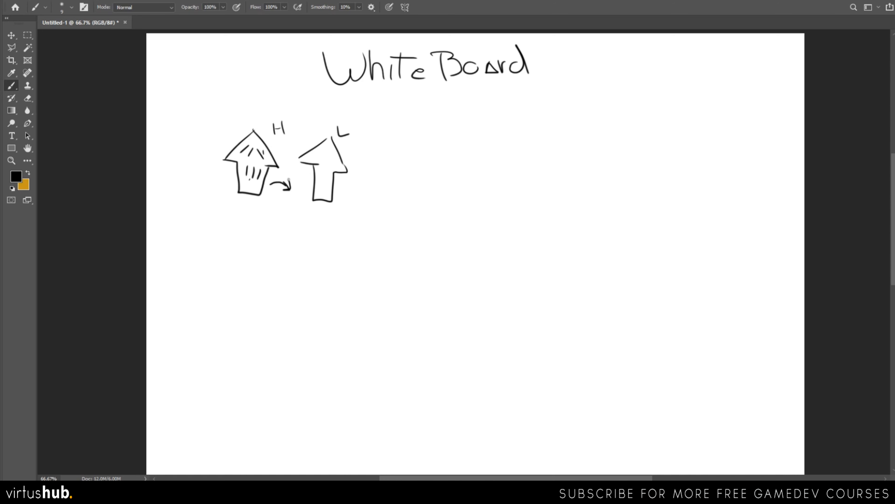